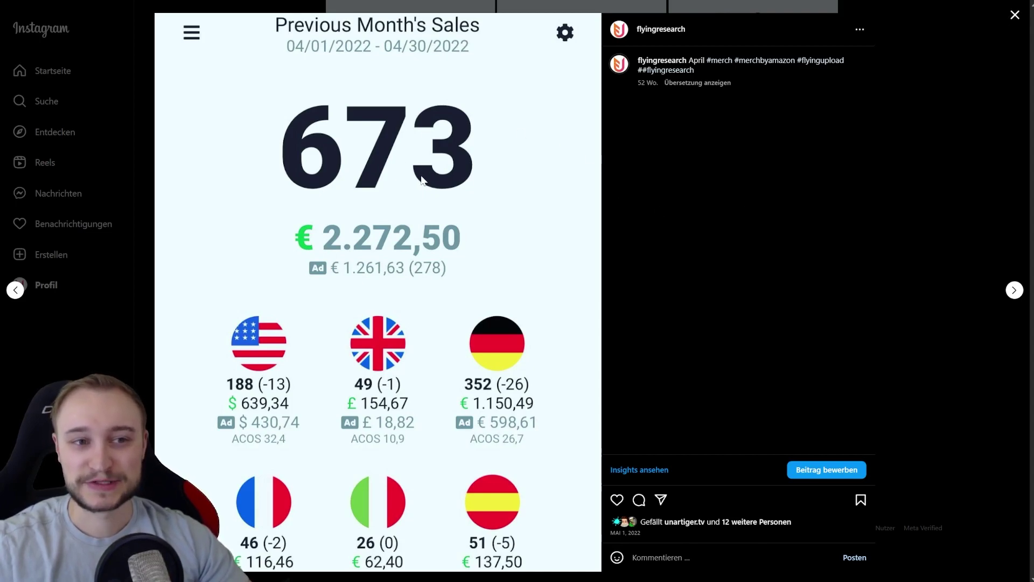
Close the April 2022 sales post showing Germany leading with 352 units and € 1.150,49
mouse_move(676, 33)
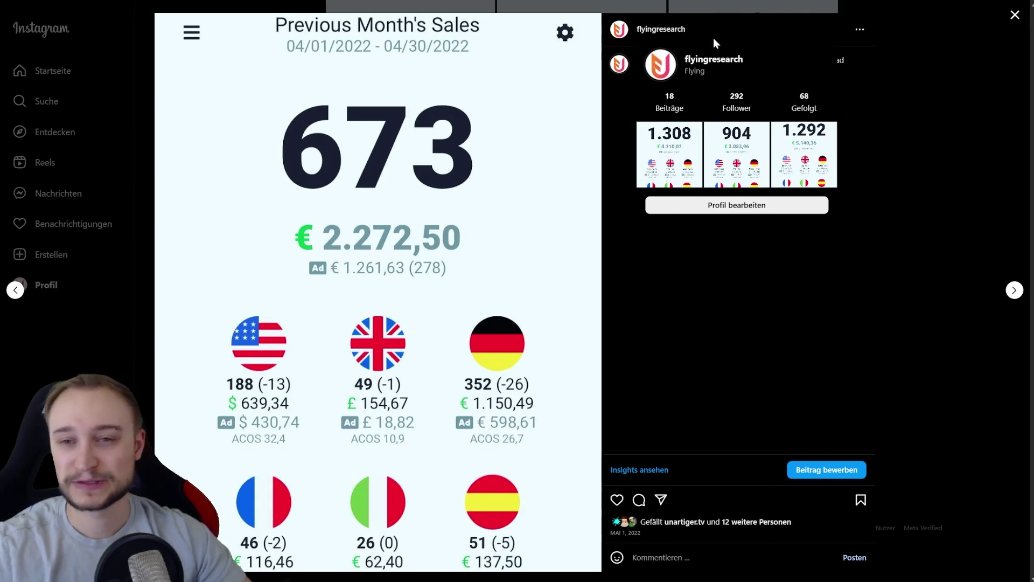
Leave the Instagram post and view Merch statistics: 117 sales (€ 368,52) versus 1.052 last month
click(1014, 14)
scroll(710, 203, up, 10)
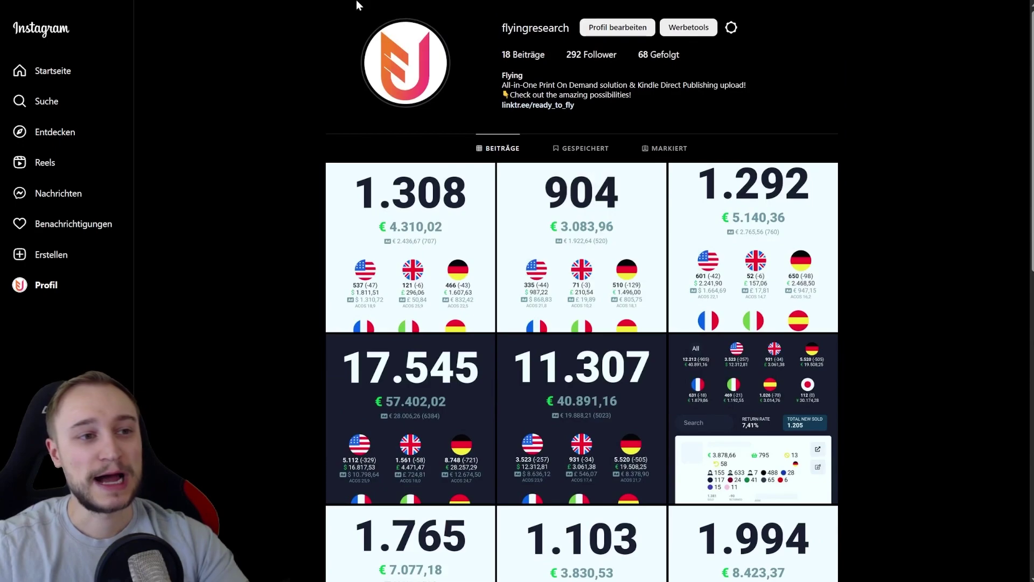
mouse_move(347, 5)
click(132, 7)
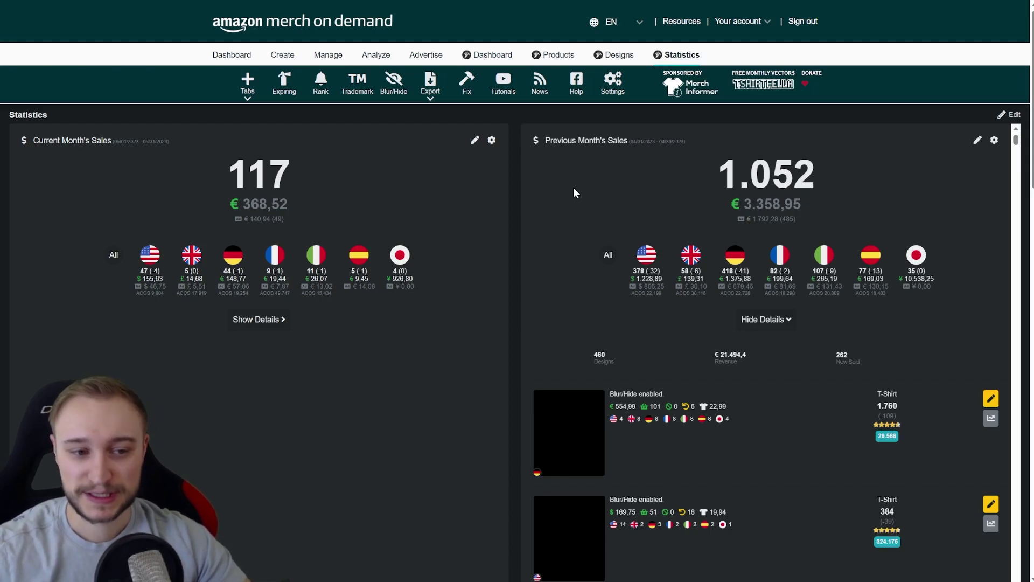
mouse_move(627, 281)
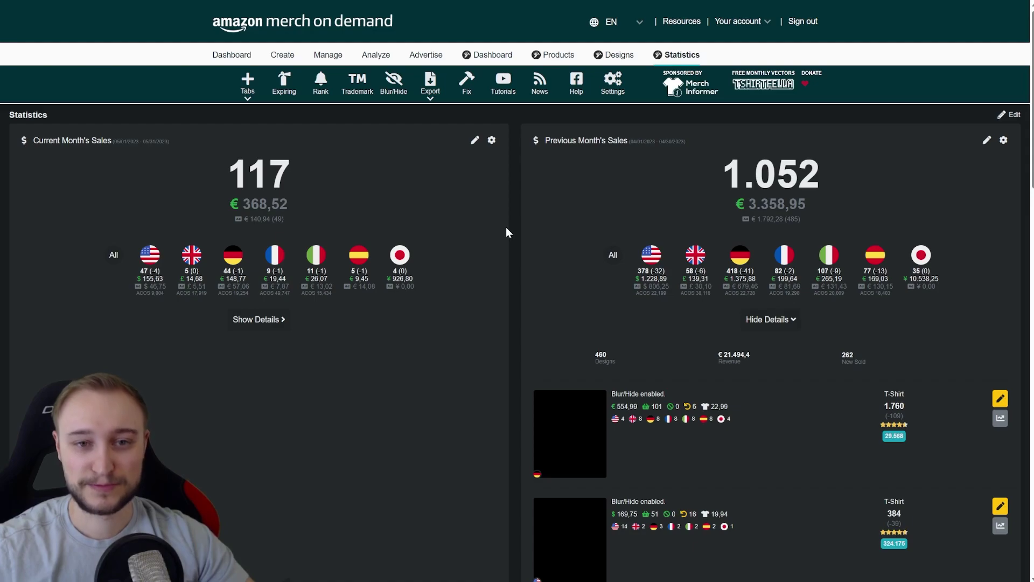
scroll(602, 195, down, 2)
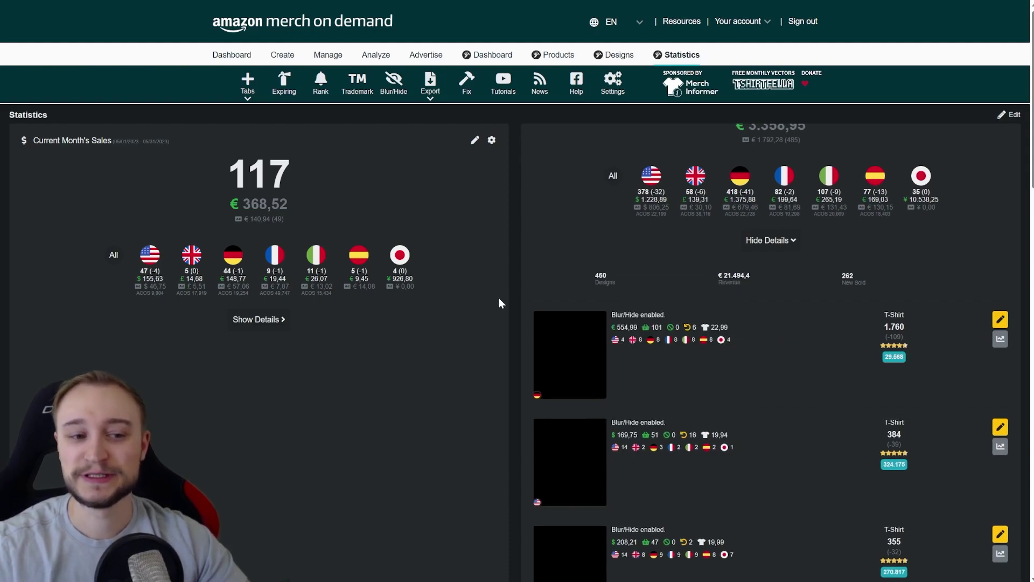
scroll(509, 288, down, 2)
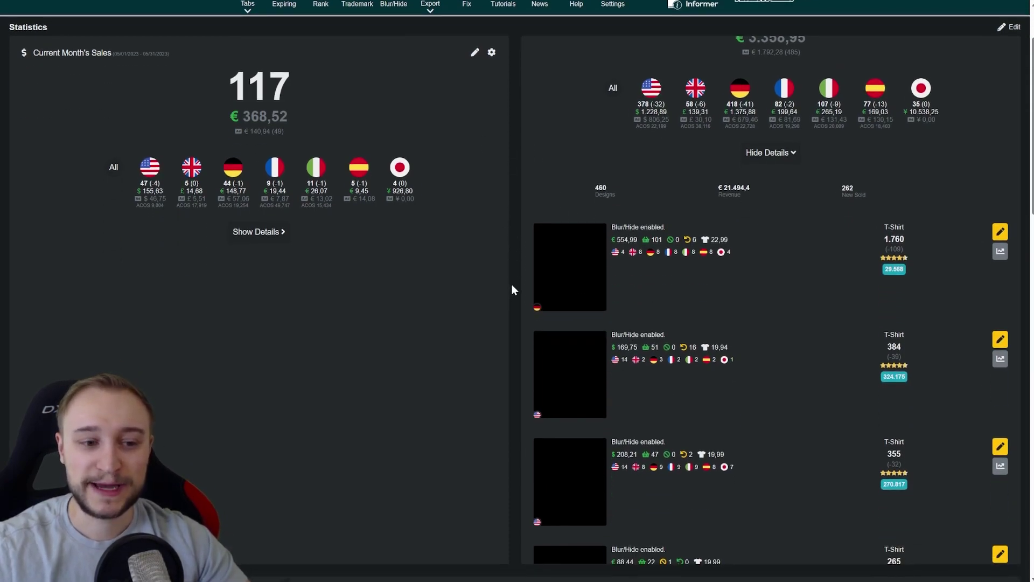
scroll(560, 286, down, 2)
mouse_move(578, 300)
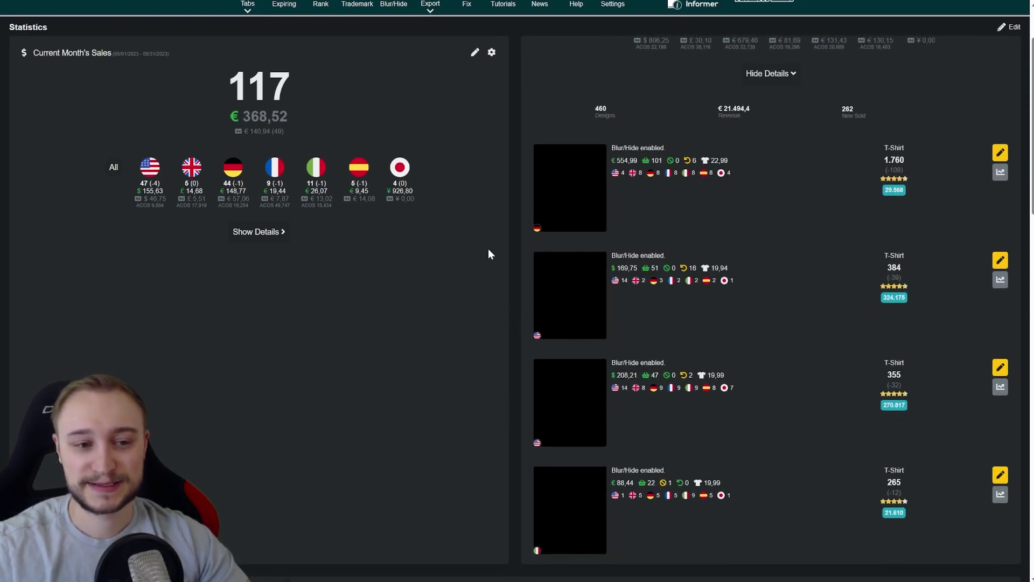
click(569, 308)
click(572, 295)
scroll(544, 273, down, 2)
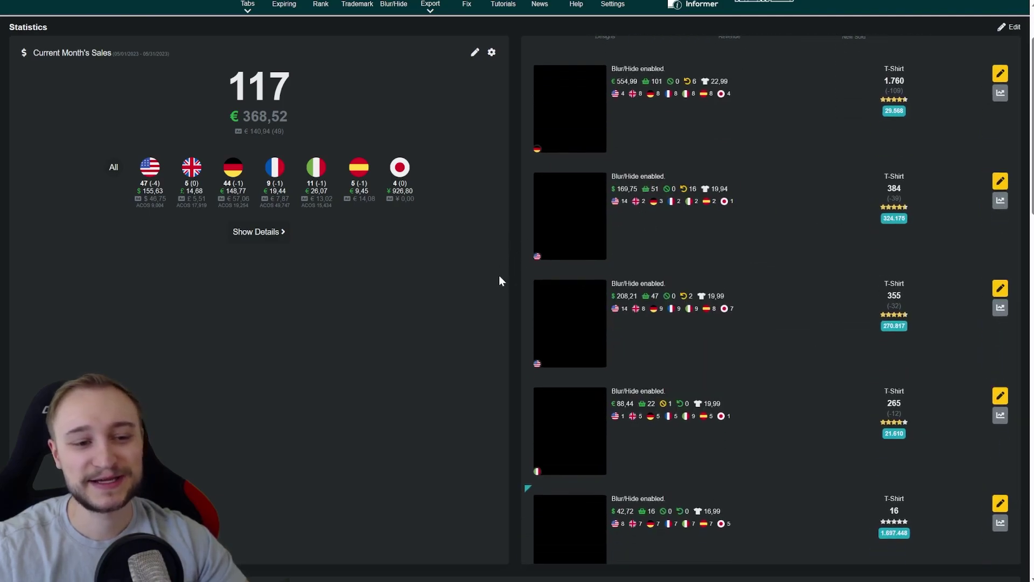
scroll(509, 287, down, 2)
scroll(567, 285, down, 5)
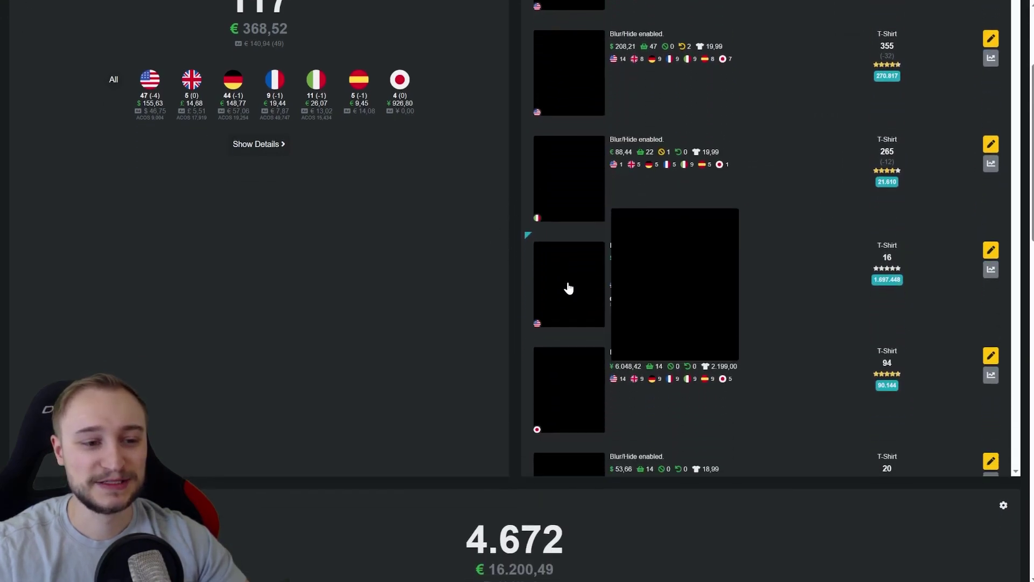
scroll(560, 271, down, 3)
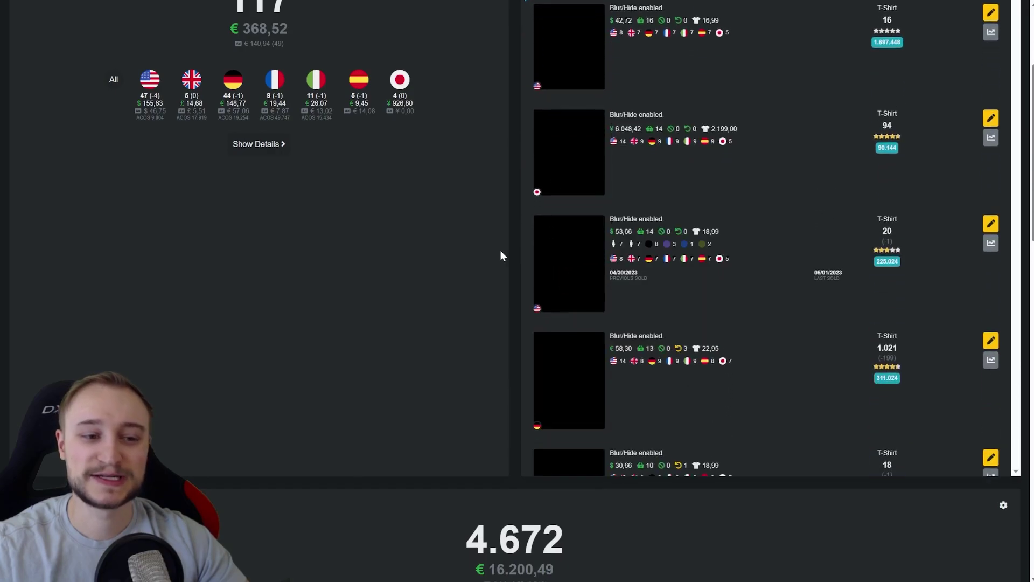
scroll(500, 253, up, 2)
scroll(565, 303, up, 10)
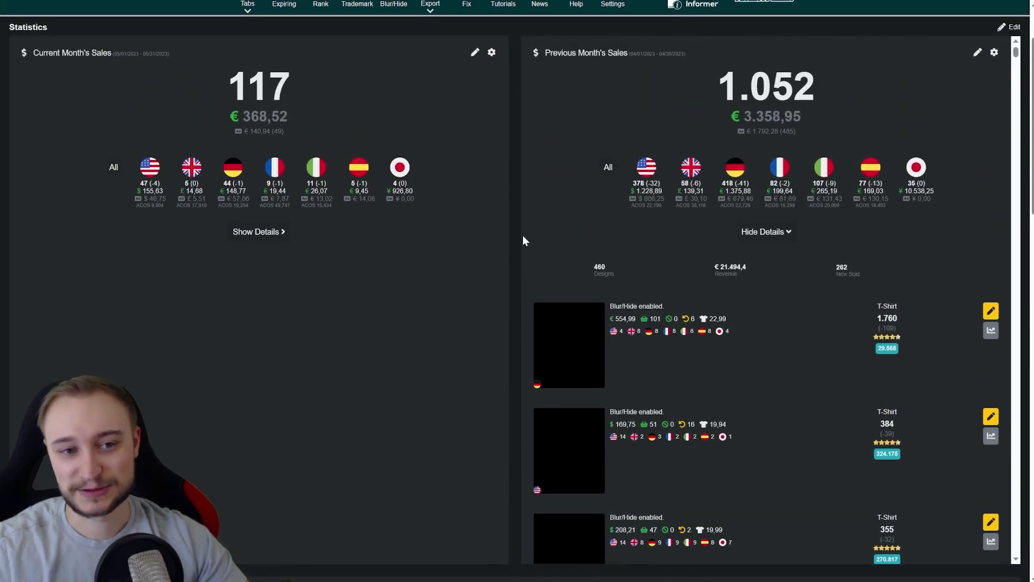
scroll(509, 245, up, 2)
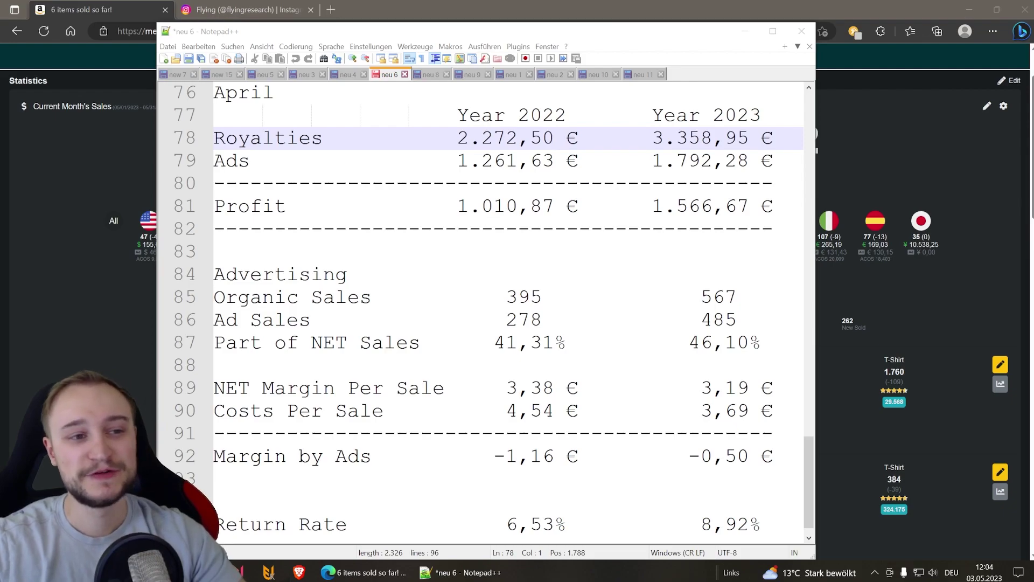
Show the 'neu 6' April comparison table and point out the 2022 Ads figure 1.261,63 €
click(505, 138)
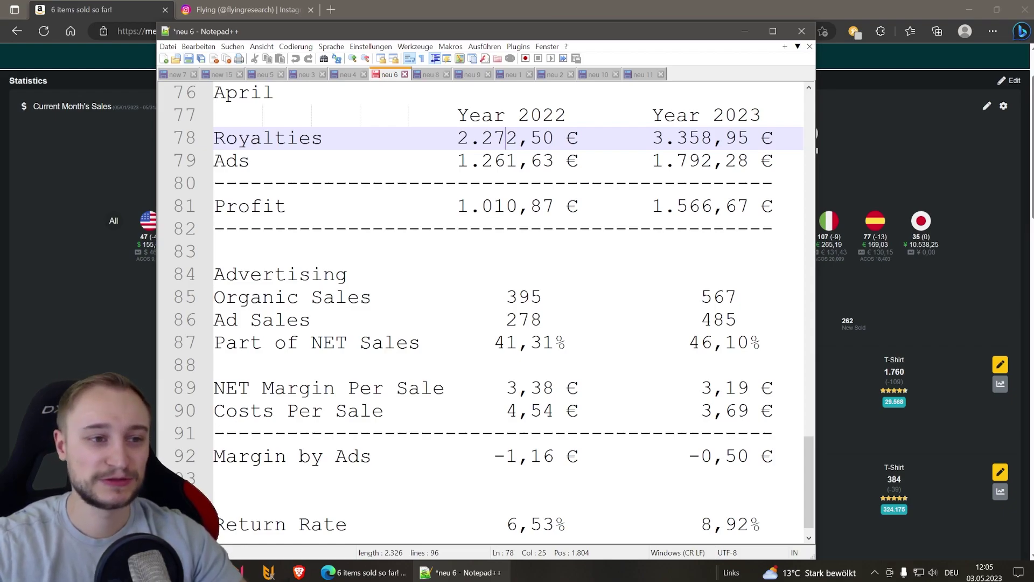
click(493, 160)
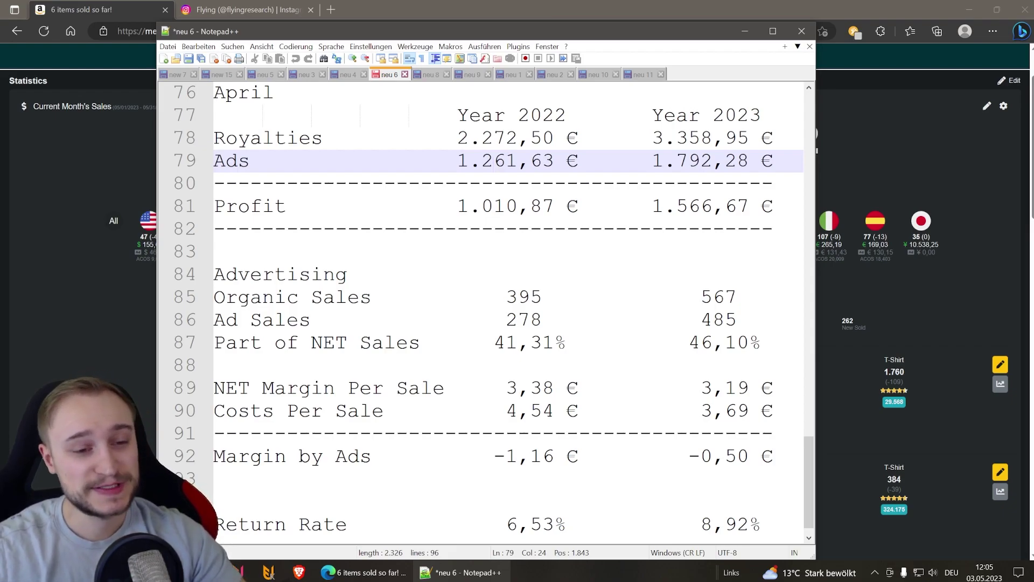
click(262, 274)
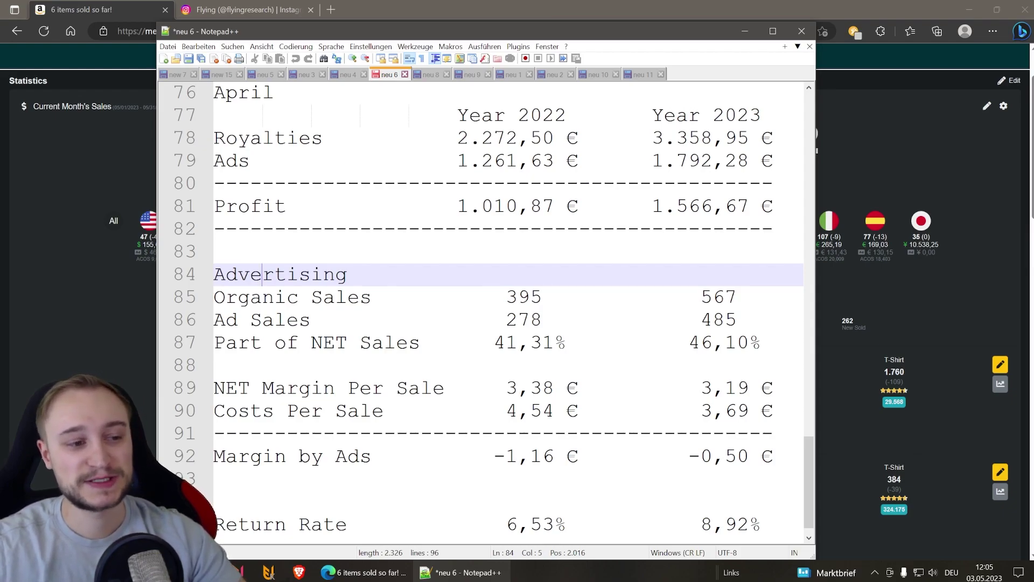
click(517, 342)
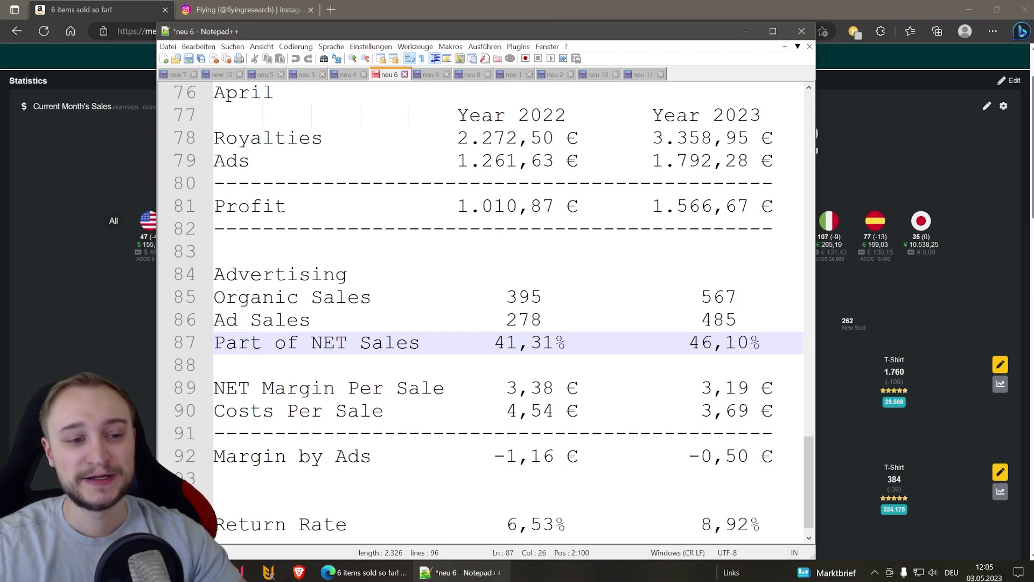
key(shift+Left)
key(shift+Left)
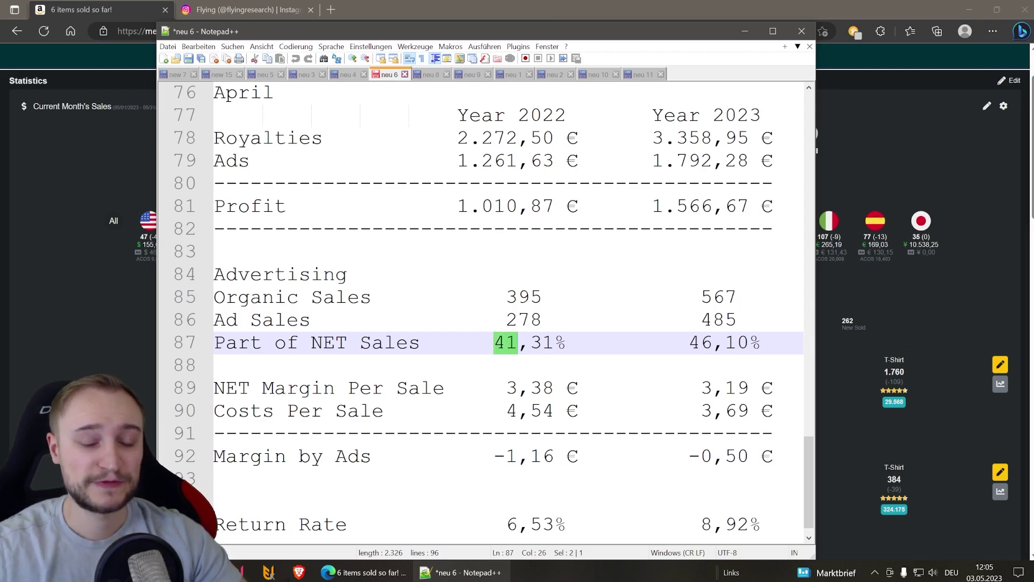
click(700, 342)
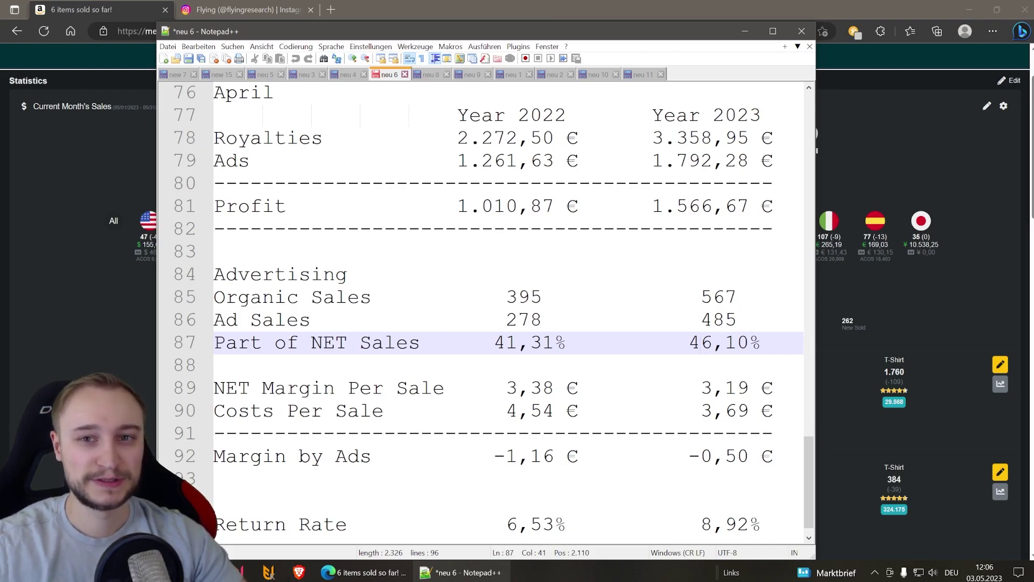
click(761, 342)
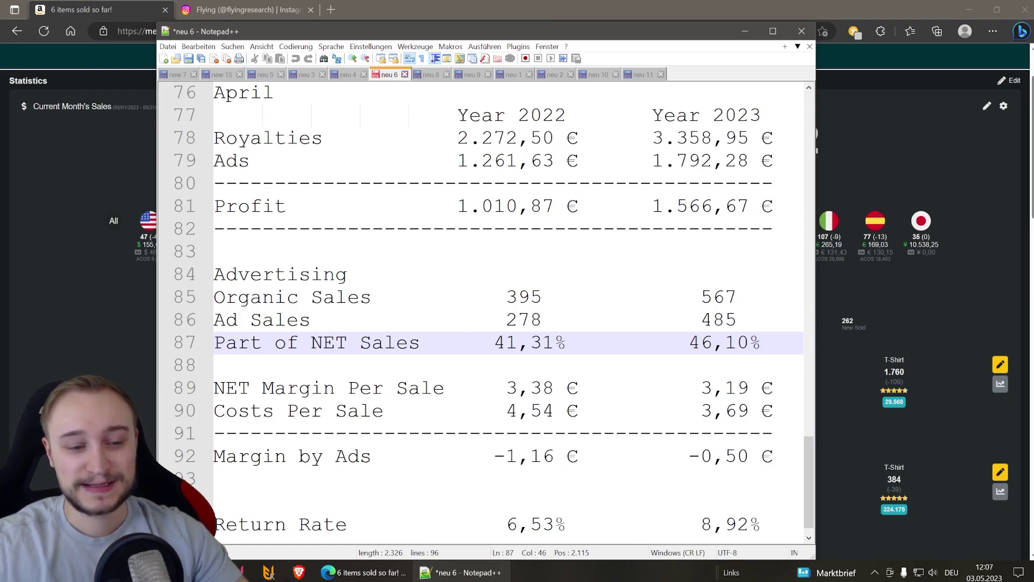
click(541, 388)
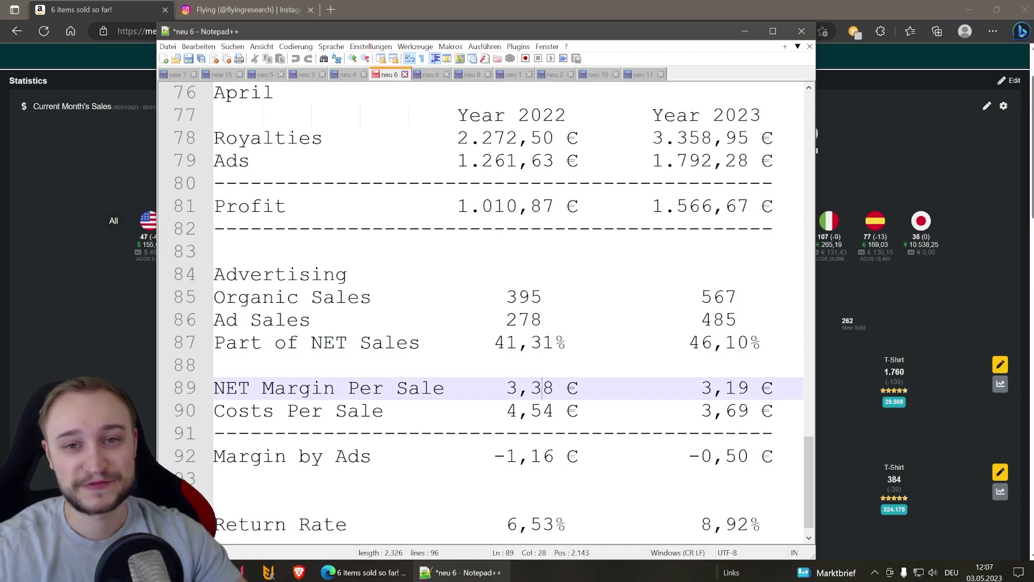
click(748, 388)
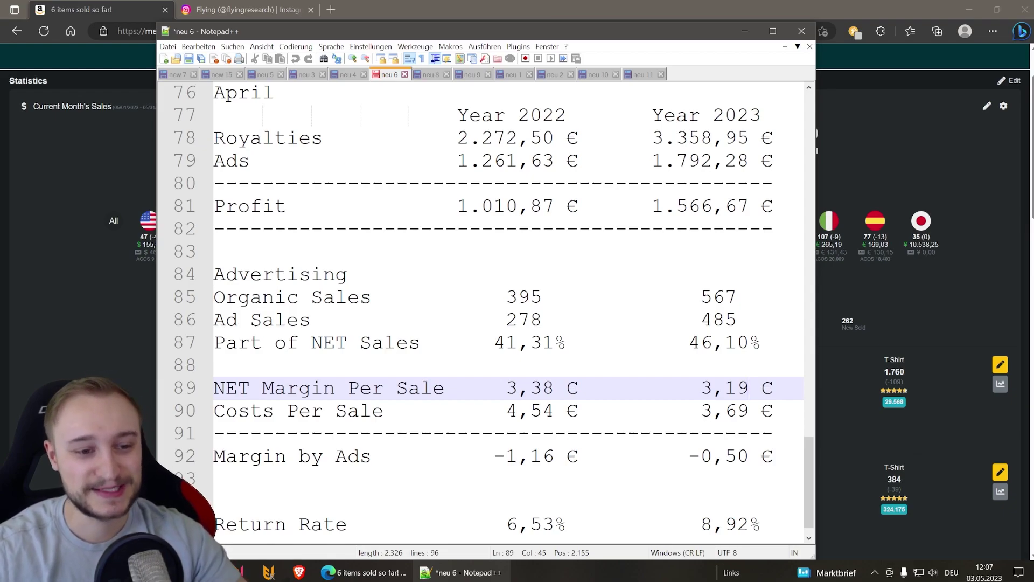
key(Left)
key(Left)
key(Left)
key(Left)
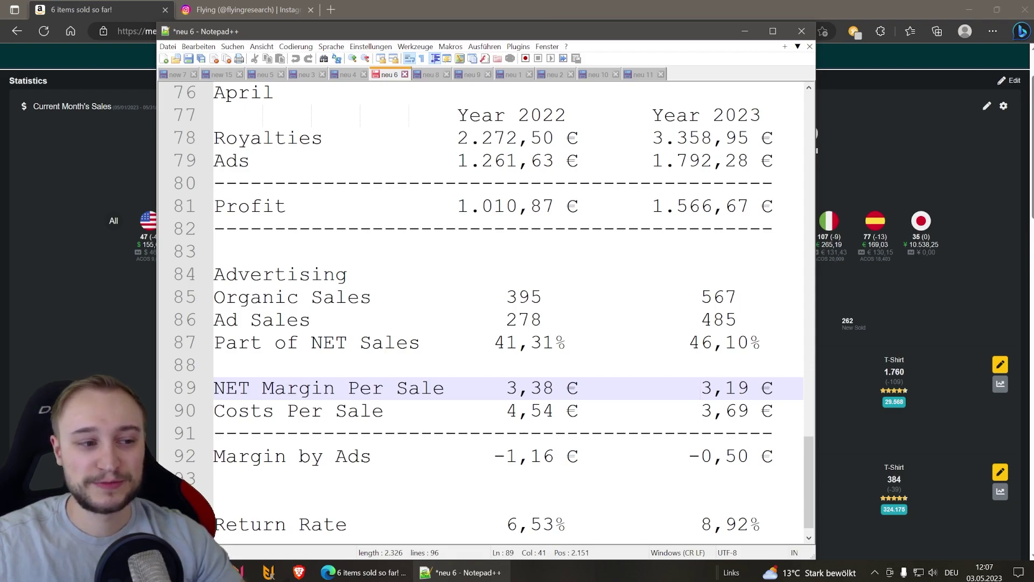
drag(506, 410, 554, 411)
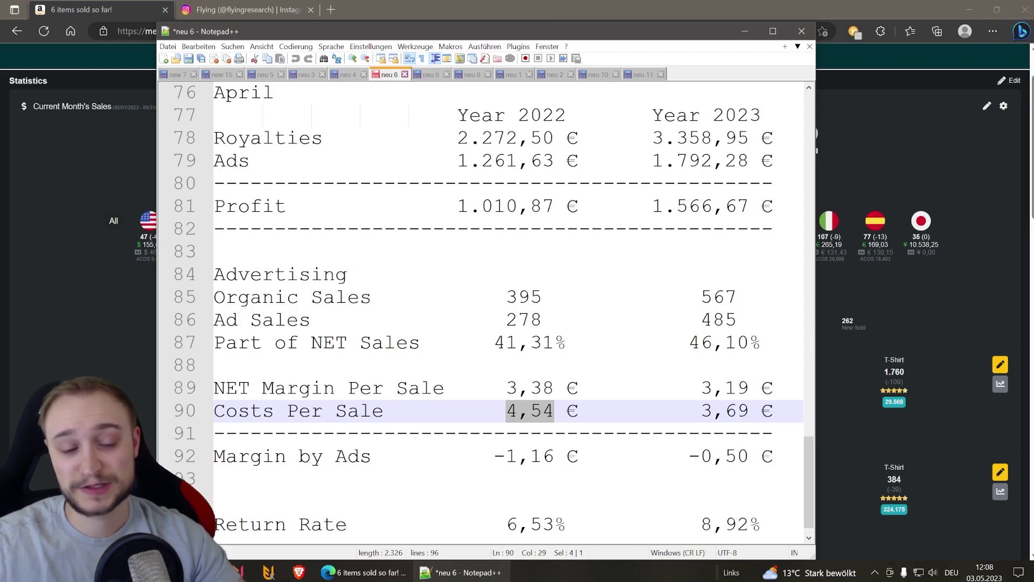
click(711, 411)
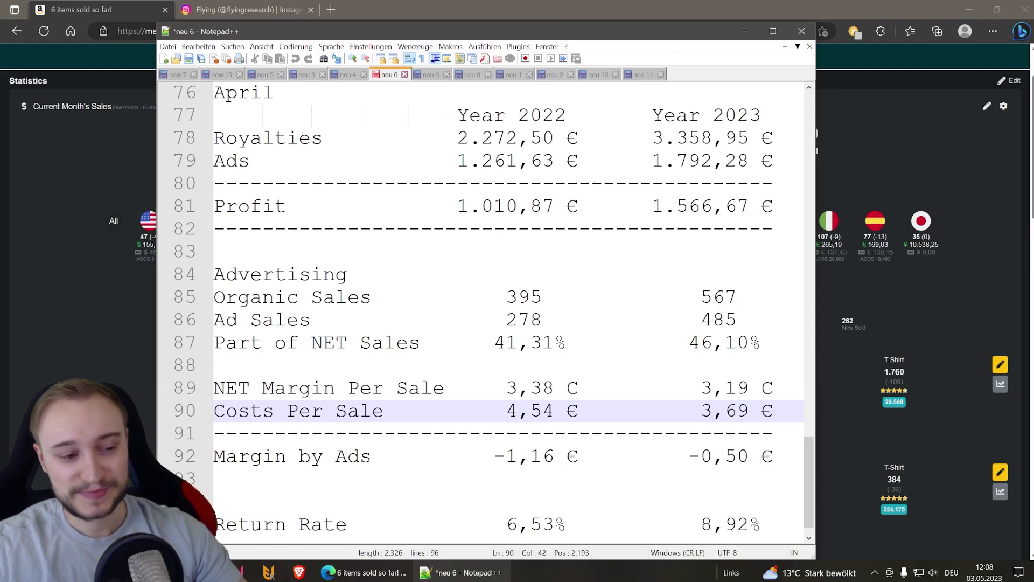
click(529, 456)
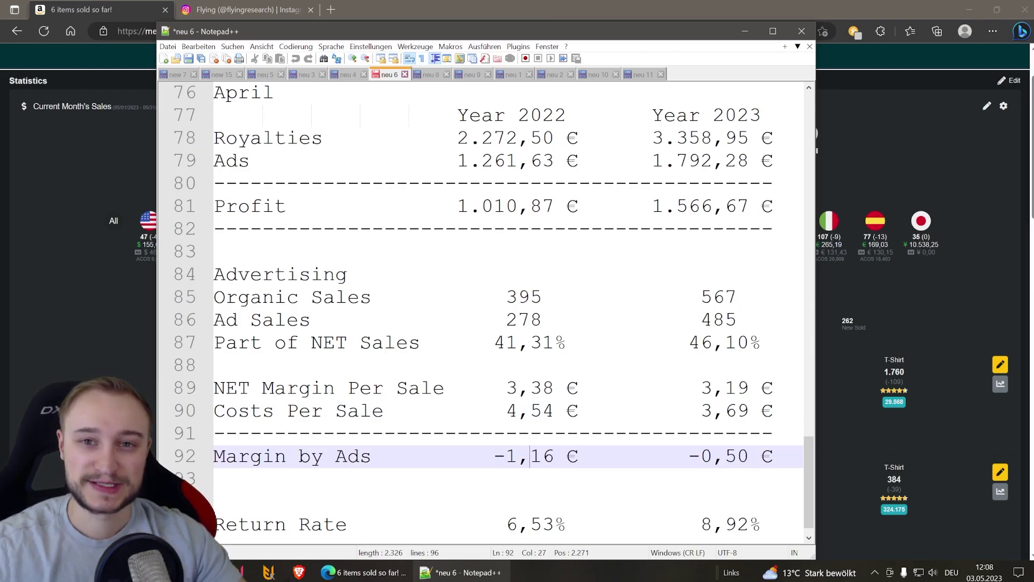
drag(699, 456, 749, 456)
click(215, 479)
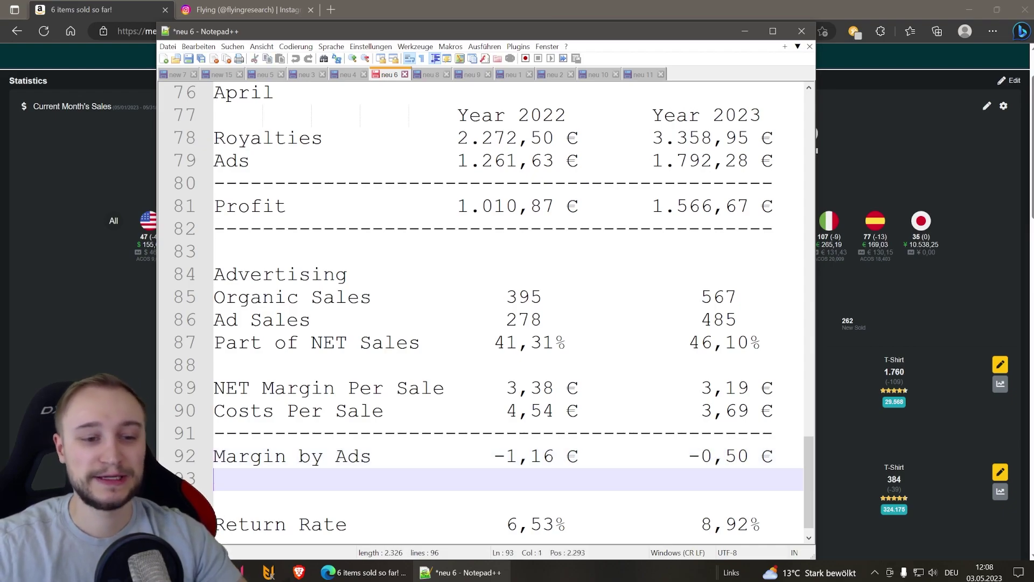
click(724, 388)
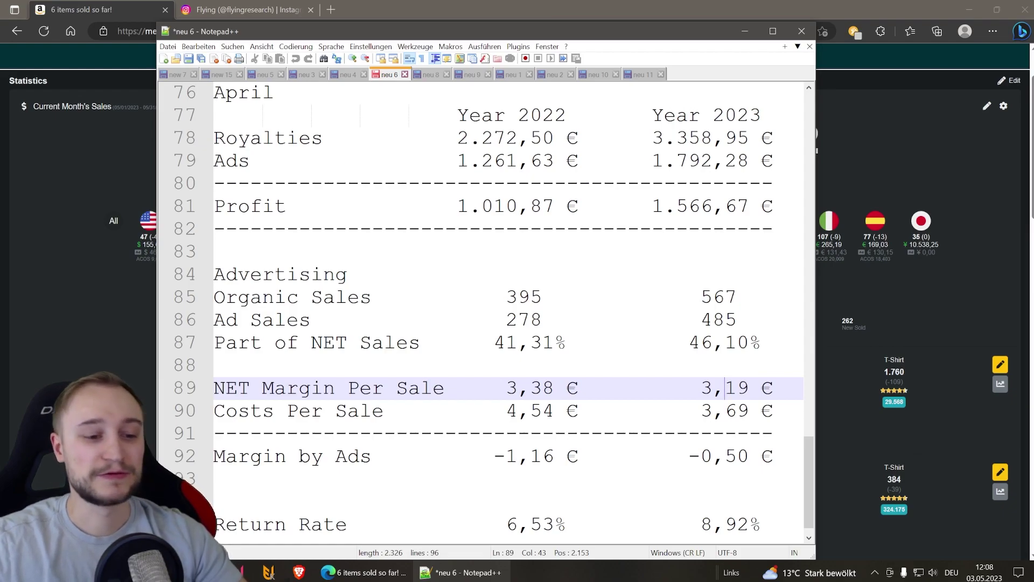
click(541, 524)
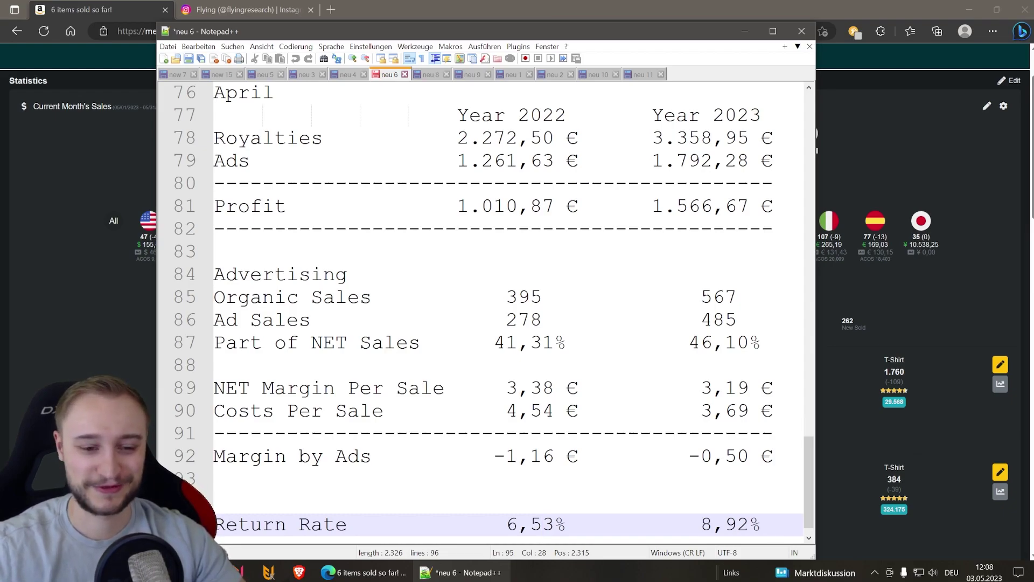
click(736, 524)
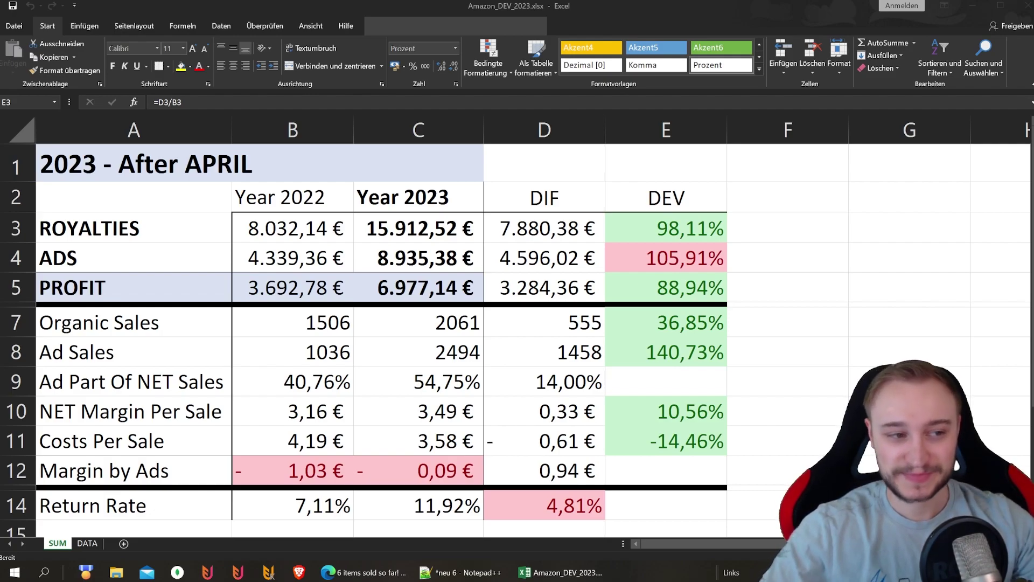
Inspect the royalties, ads and profit growth formulas in E3, E4, E5 and the 2023 profit in C5
click(699, 225)
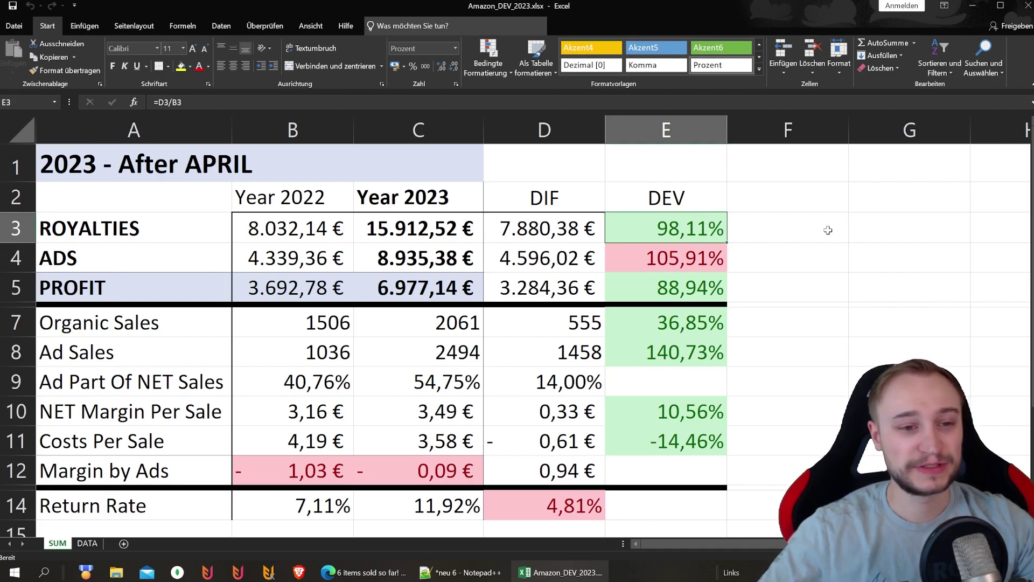
click(678, 260)
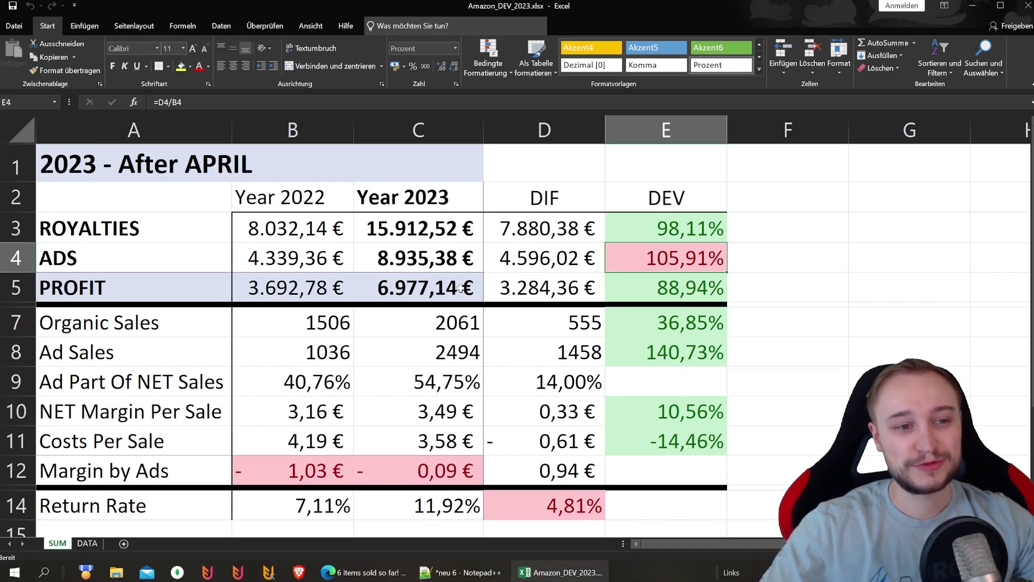
click(420, 286)
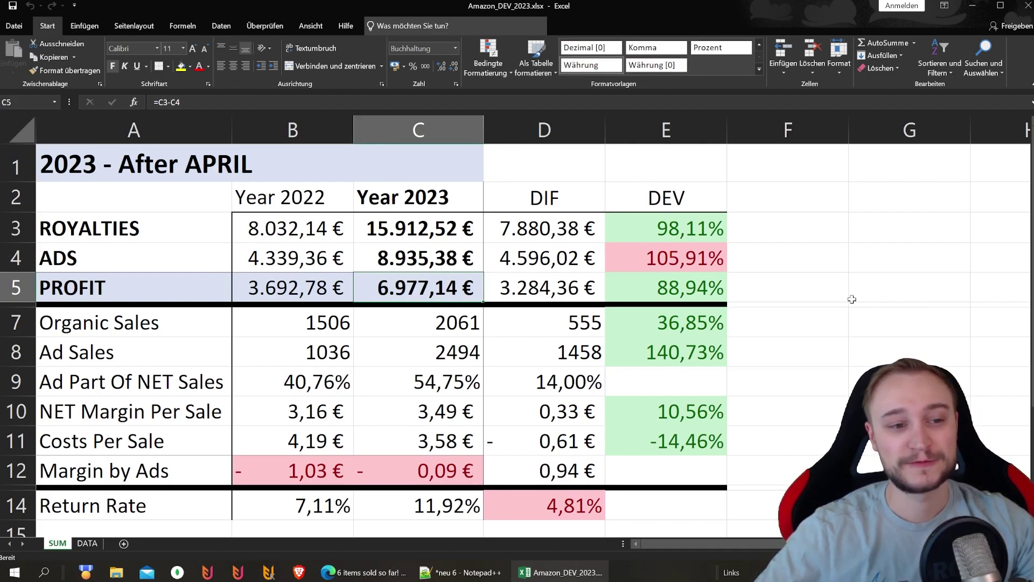
click(706, 292)
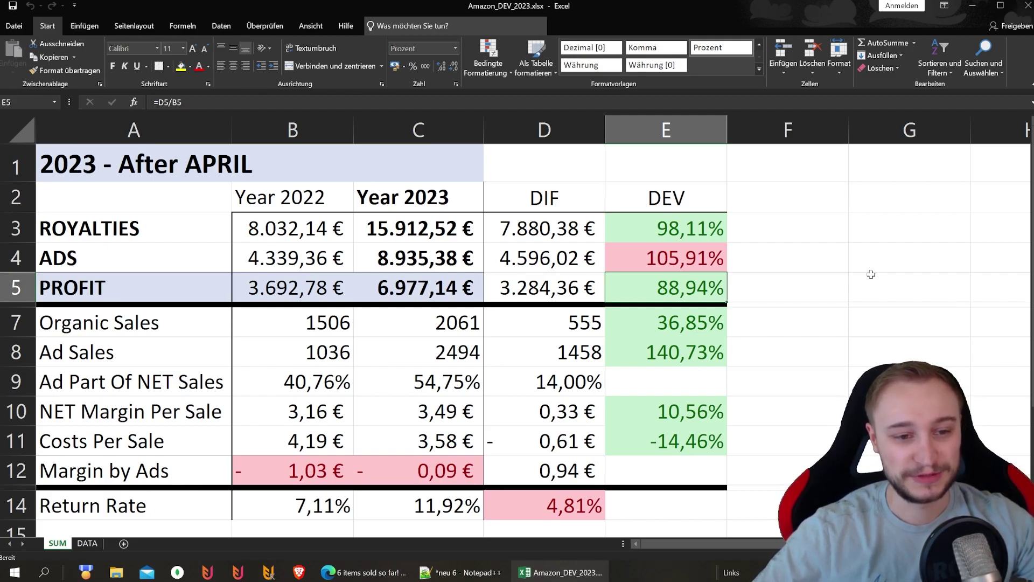
click(188, 322)
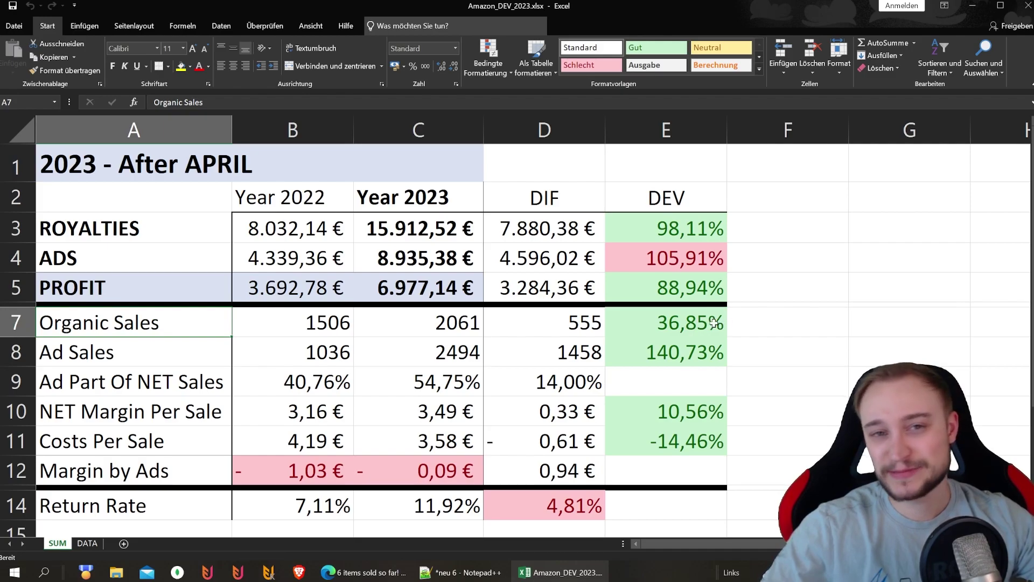
click(687, 322)
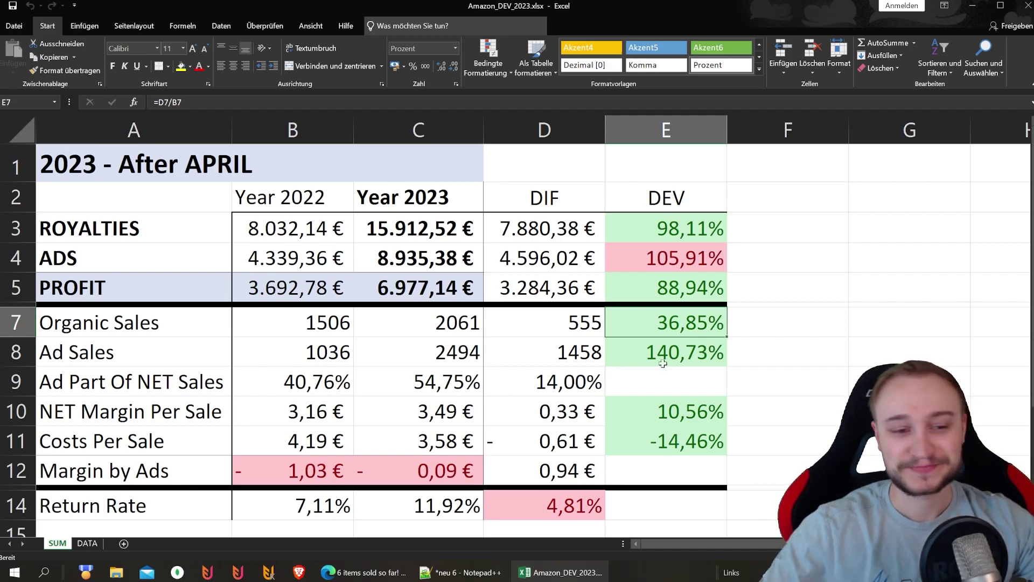
click(689, 351)
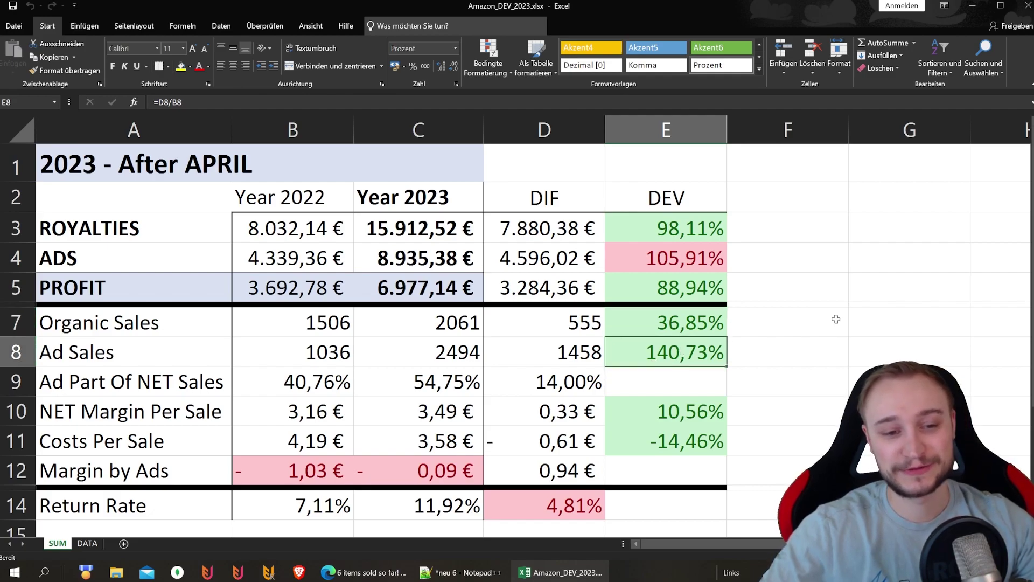
click(320, 381)
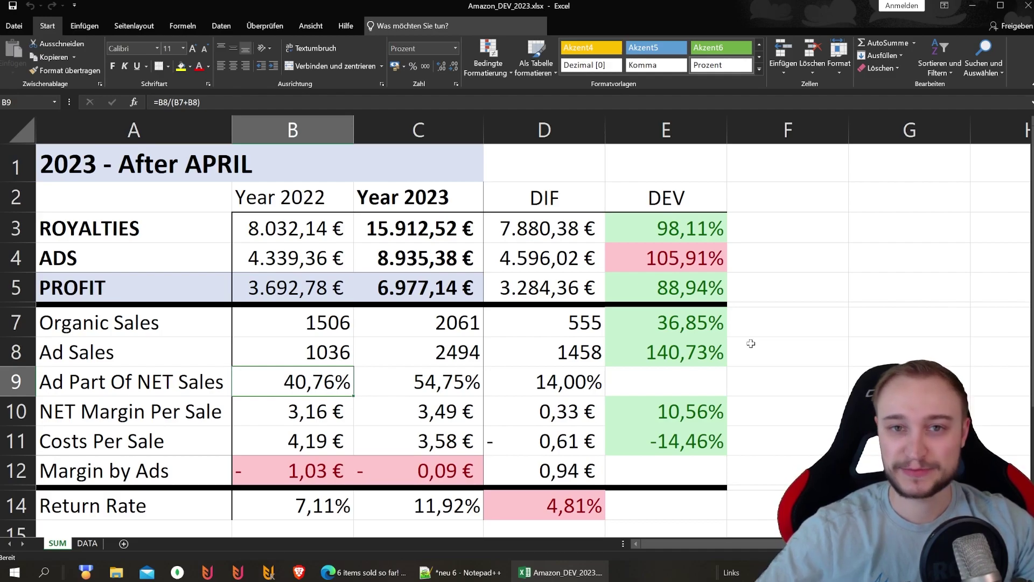
key(Right)
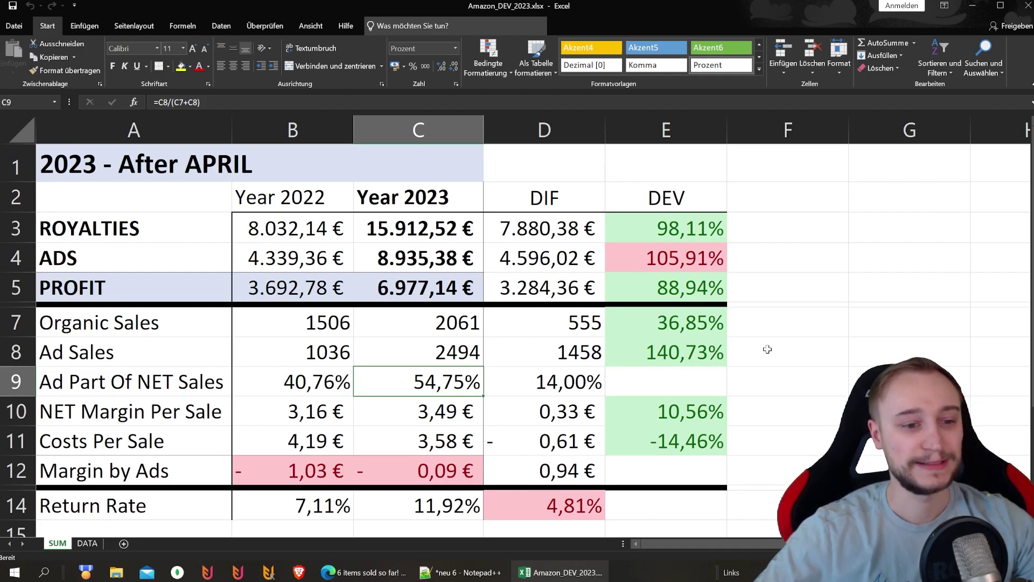
key(Down)
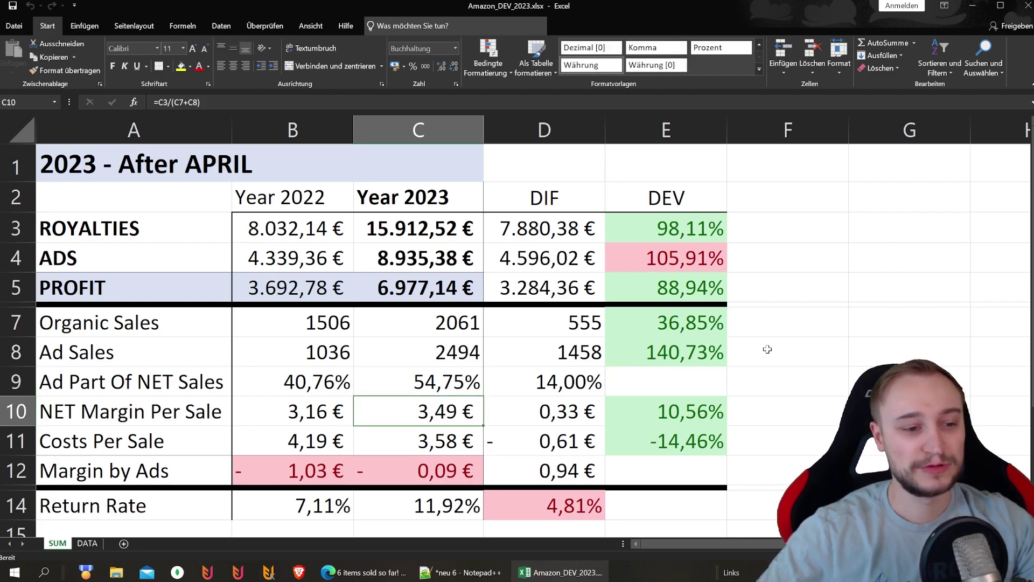
key(Right)
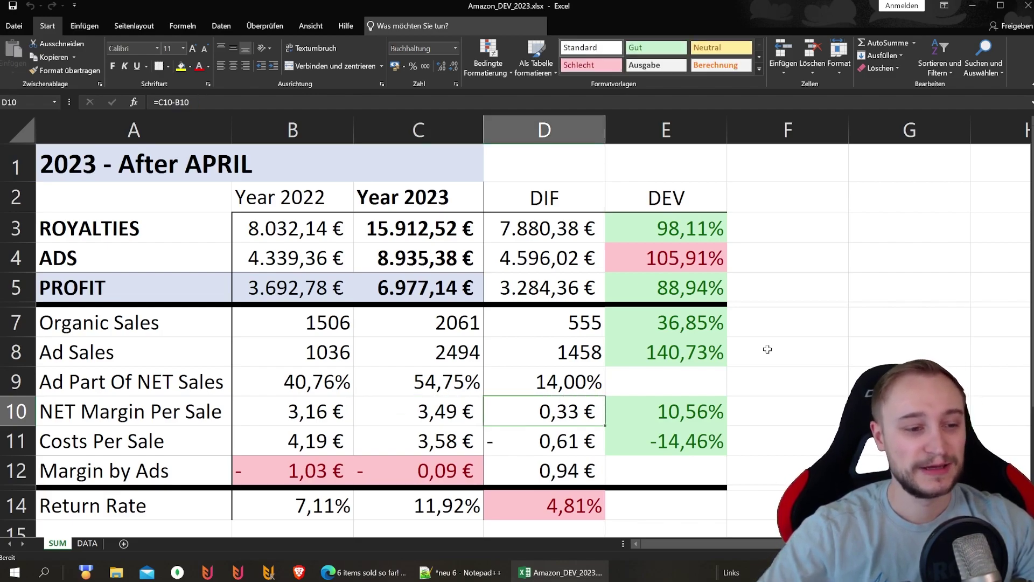
key(Down)
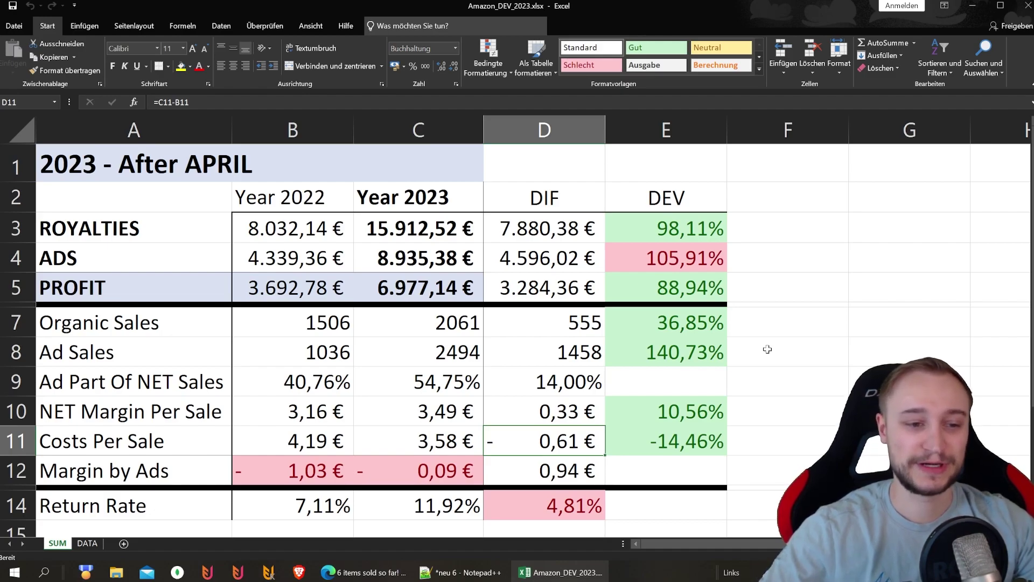
click(586, 364)
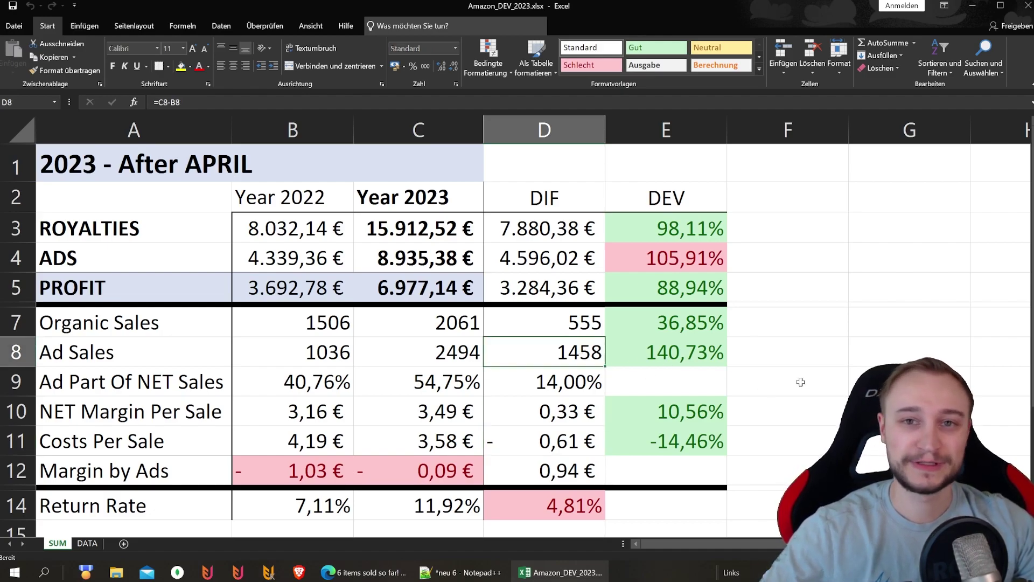
click(543, 436)
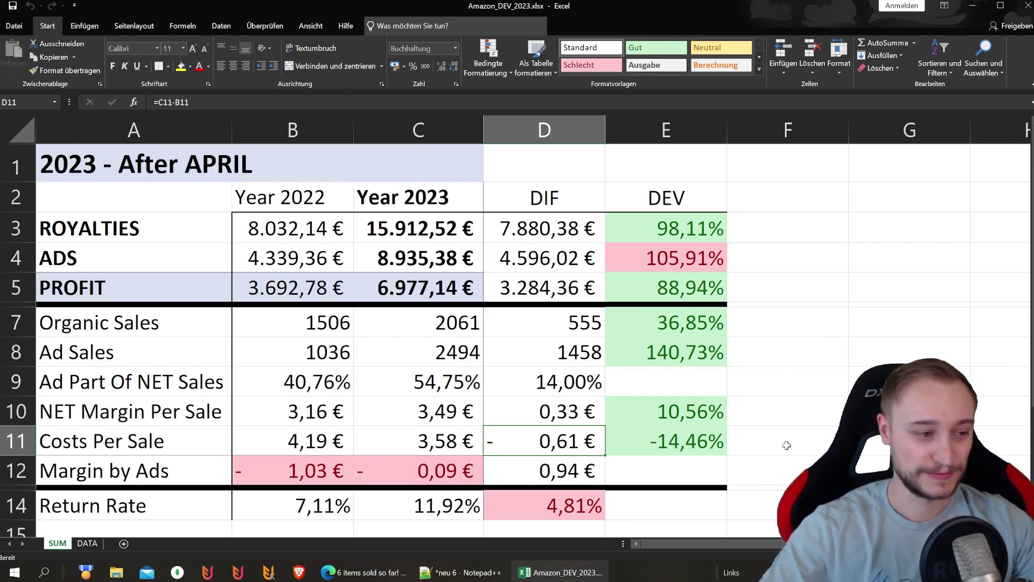
key(Down)
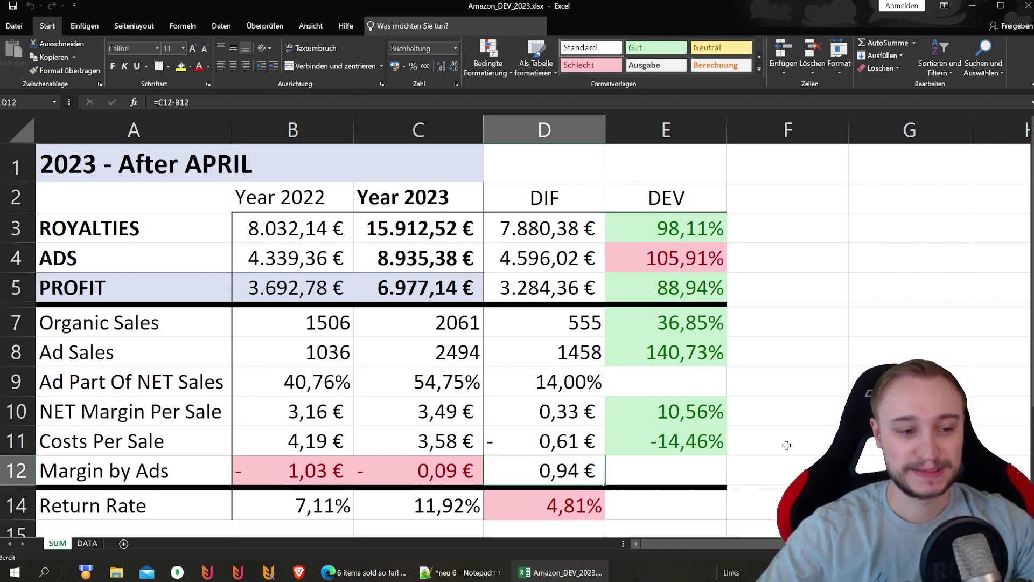
key(Left)
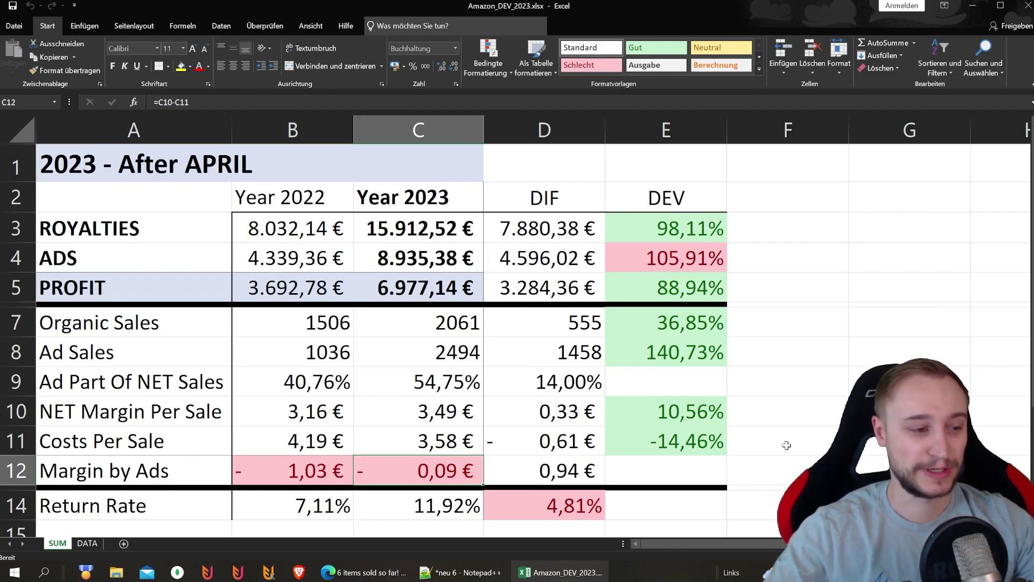
key(Down)
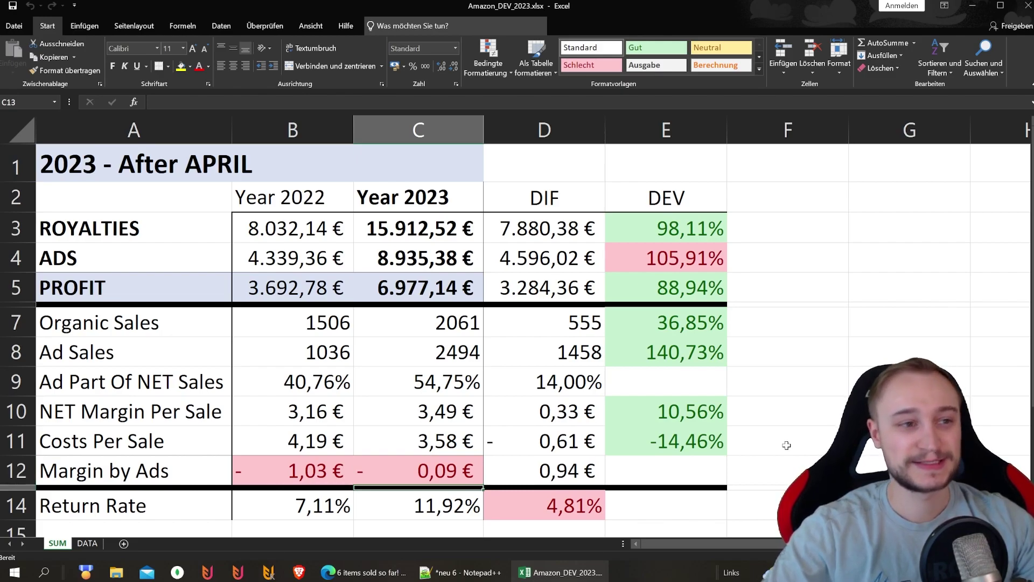
key(Up)
key(Down)
key(Down)
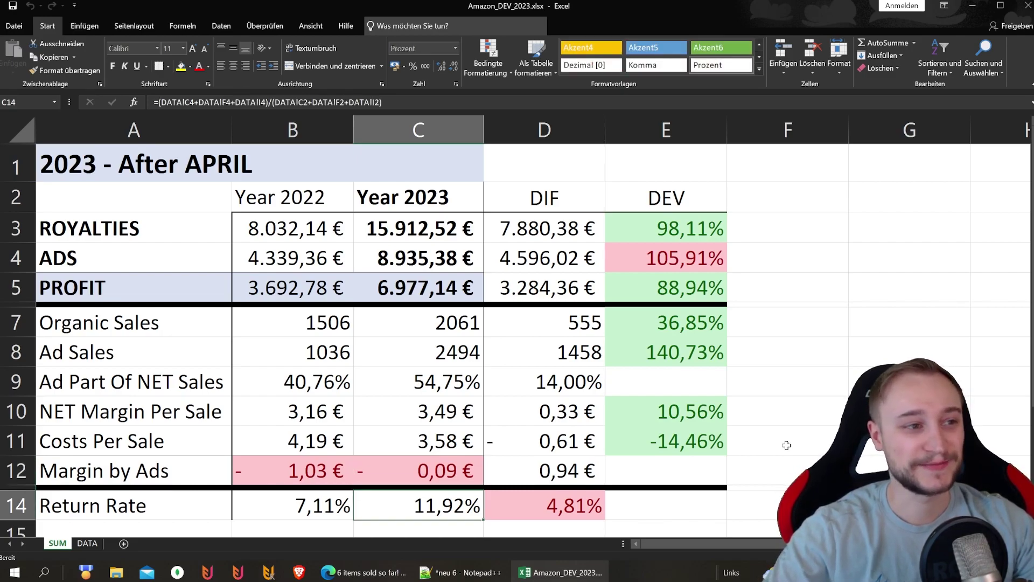
key(Up)
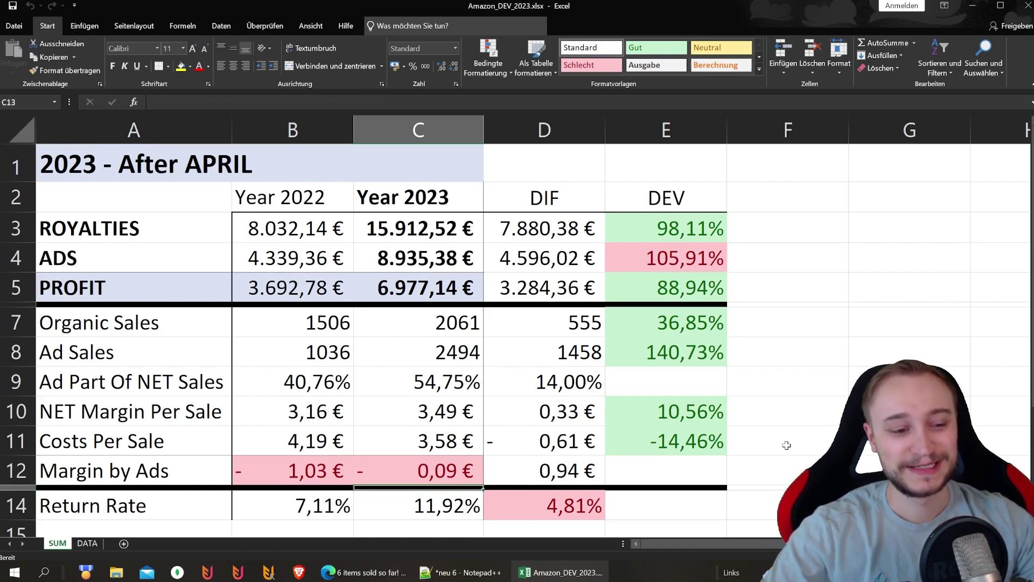